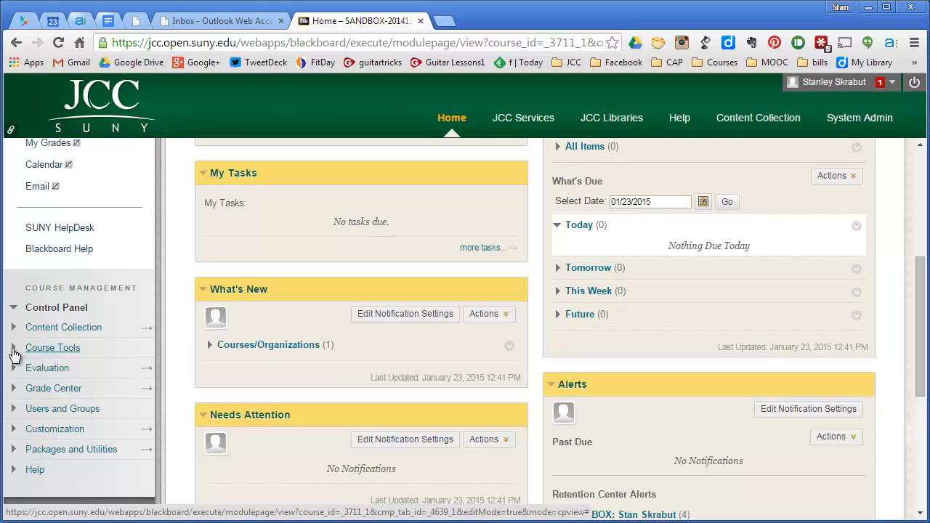
Step: Open the sandbox course's main discussion board from the course tools and review its existing forums
{"action": "left_click", "coordinate": [13, 350]}
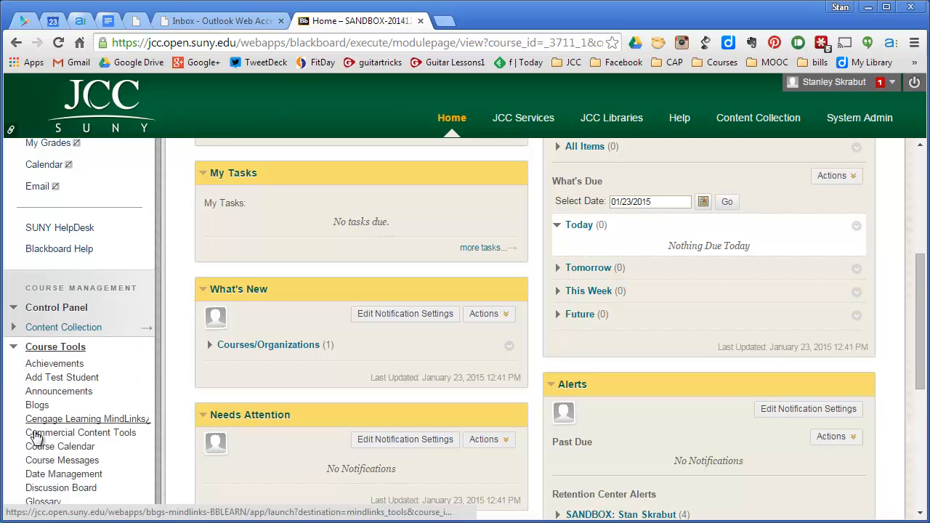
{"action": "scroll", "coordinate": [80, 458], "scroll_direction": "down", "scroll_amount": 1}
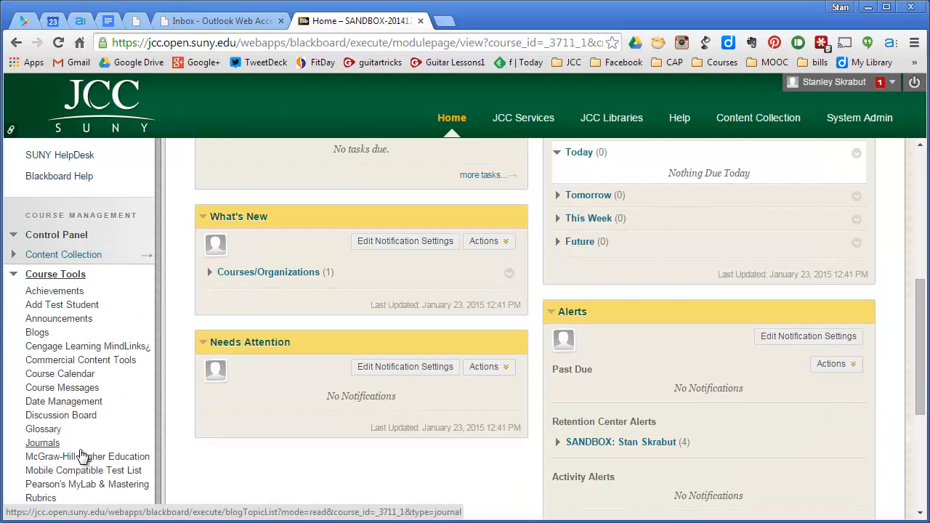
{"action": "left_click", "coordinate": [60, 418]}
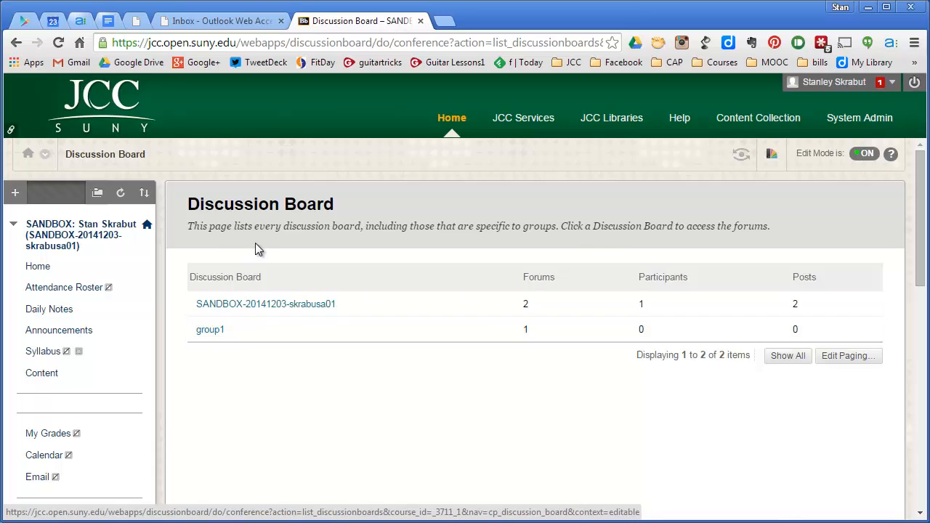
{"action": "left_click", "coordinate": [227, 304]}
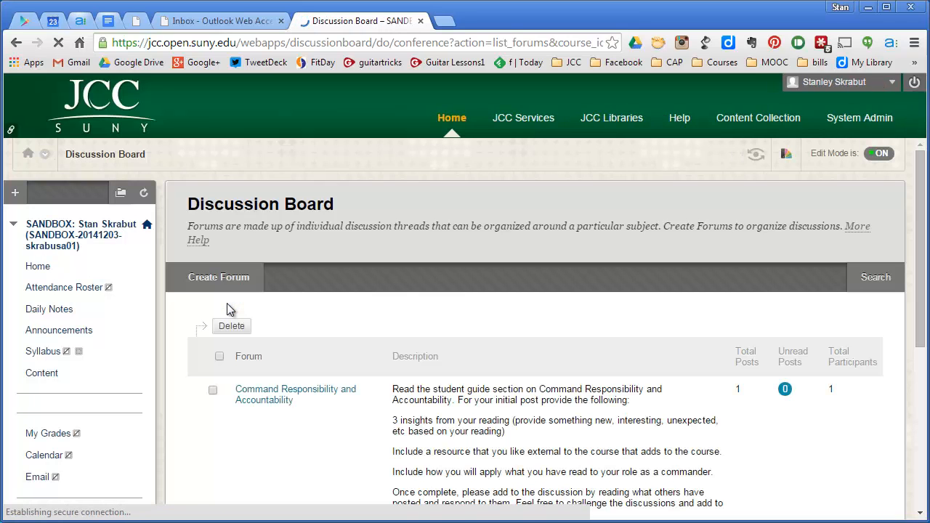
{"action": "scroll", "coordinate": [345, 295], "scroll_direction": "down", "scroll_amount": 3}
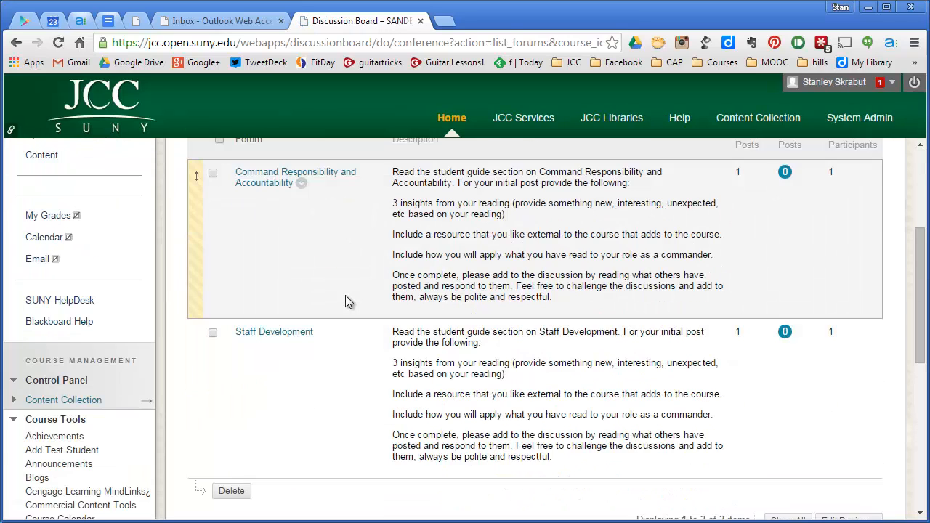
{"action": "scroll", "coordinate": [345, 291], "scroll_direction": "up", "scroll_amount": 3}
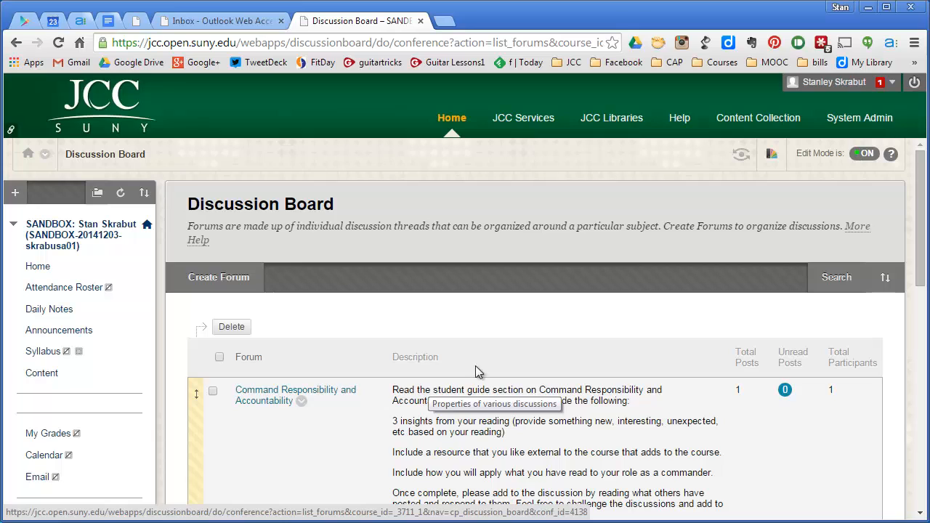
Step: Start a forum named "Unit Safety" with the description beginning "Read the student guide section on Unit Safety. For your initial post provide the following:"
{"action": "left_click", "coordinate": [221, 279]}
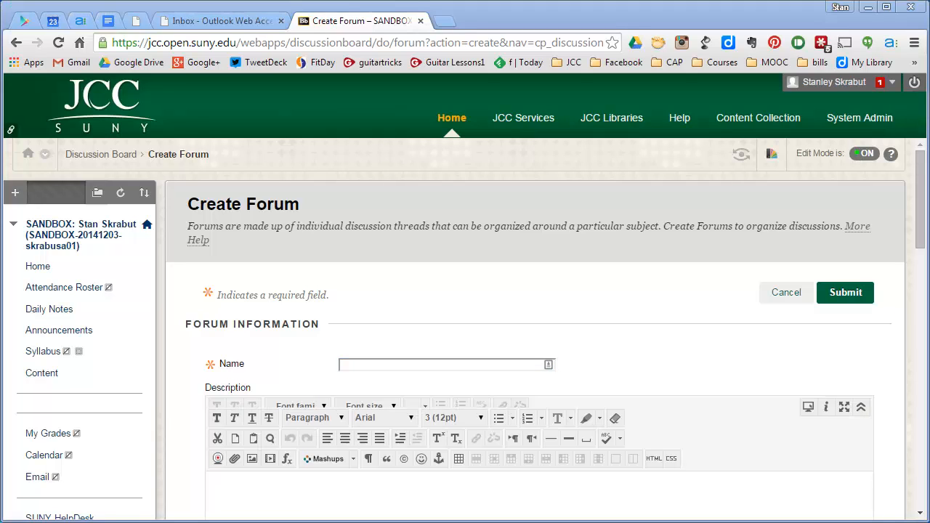
{"action": "left_click", "coordinate": [368, 364]}
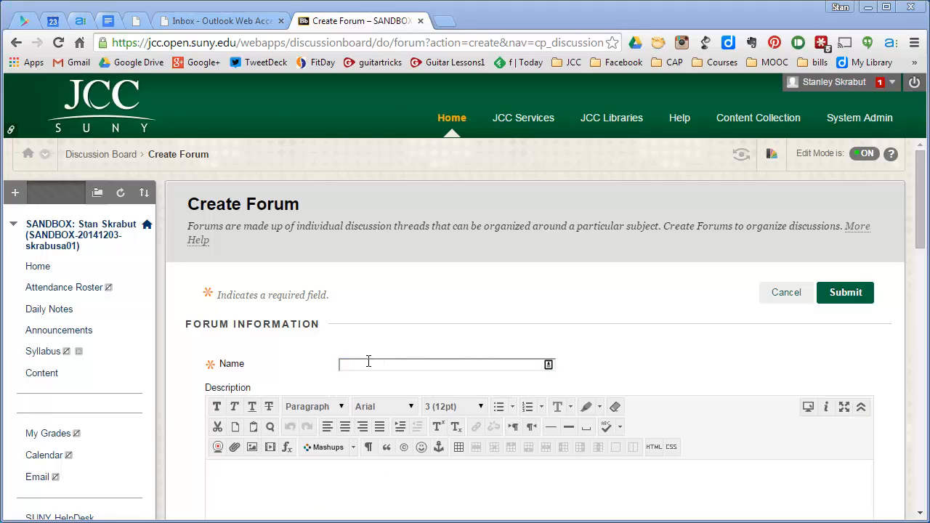
{"action": "type", "text": "Unit Safety"}
{"action": "left_click", "coordinate": [288, 482]}
{"action": "type", "text": "Read the student guide section on Unit Safety. For your initial post provide the following: 3 insights from your reading (provide something new, interesting, unexpected, etc based on your reading) Include a resource that you like external to the course that adds to the course. Include how you will apply what you have read to your role as a commander. Once complete, please add to the discussion by reading what others have posted and respond to them. Feel free to challenge the discussions and add to them, always be polite and respectful."}
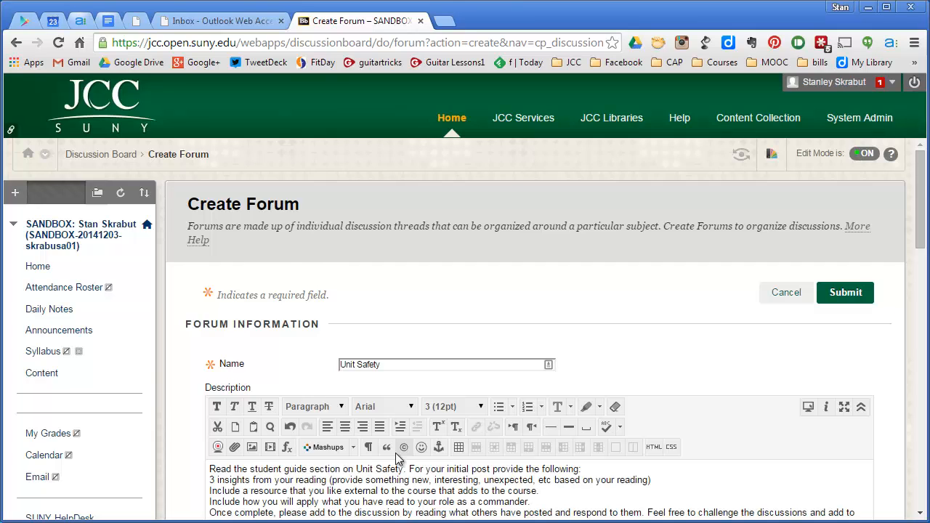
Step: Put a paragraph break in the forum description between the opening line and the "3 insights from your reading" line
{"action": "scroll", "coordinate": [401, 455], "scroll_direction": "down", "scroll_amount": 2}
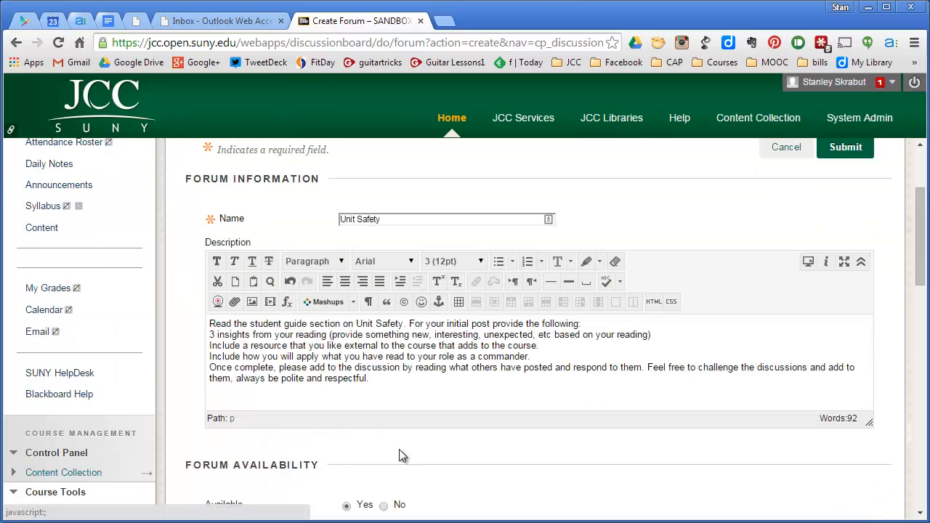
{"action": "left_click", "coordinate": [602, 322]}
{"action": "key", "text": "Delete"}
{"action": "key", "text": "Return"}
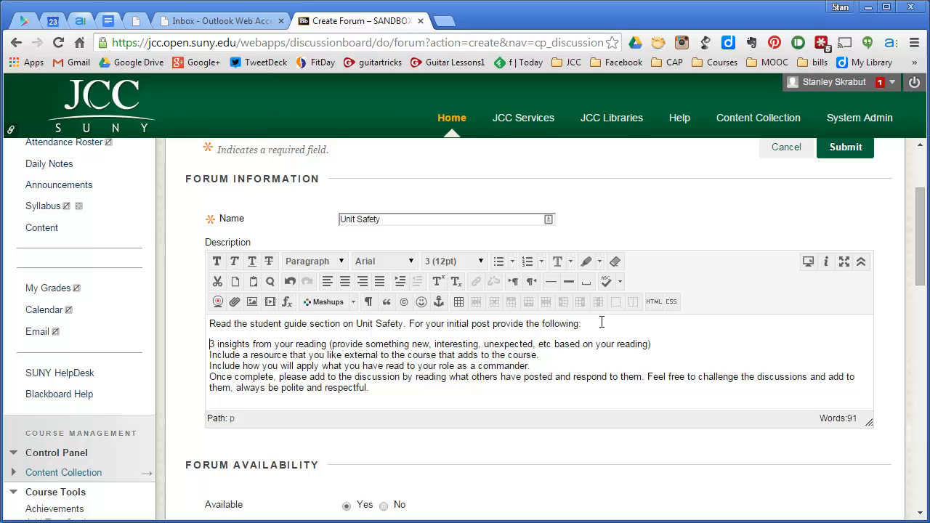
Step: Review the availability, grading, subscription and posting options, keep their defaults, and submit the Unit Safety forum
{"action": "scroll", "coordinate": [523, 344], "scroll_direction": "down", "scroll_amount": 5}
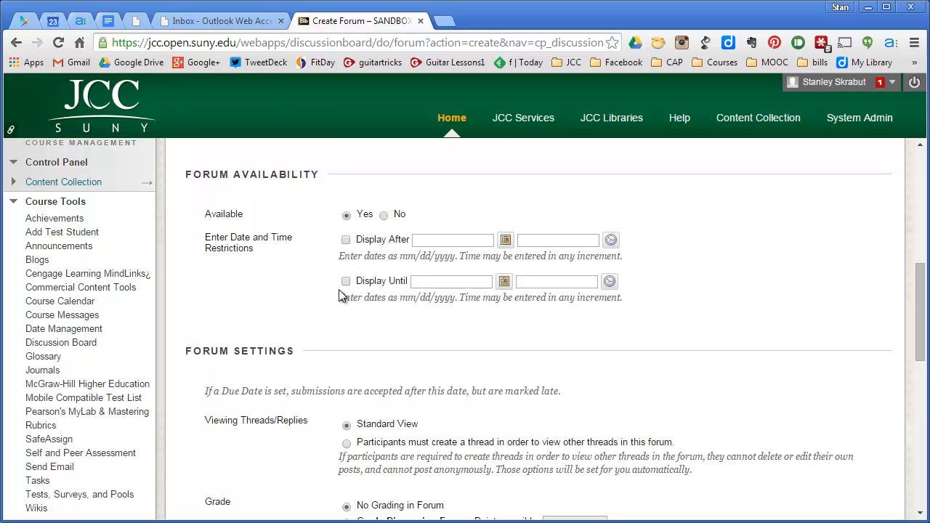
{"action": "scroll", "coordinate": [340, 294], "scroll_direction": "down", "scroll_amount": 3}
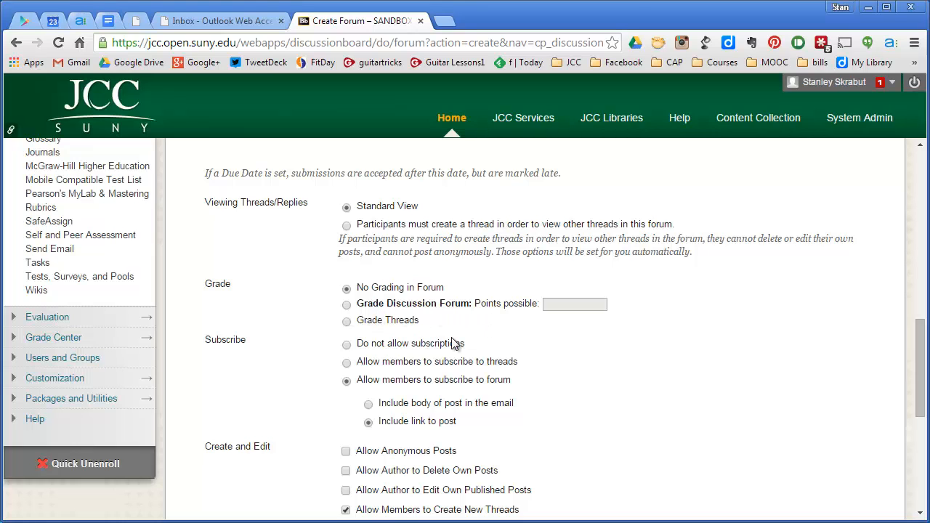
{"action": "scroll", "coordinate": [366, 368], "scroll_direction": "down", "scroll_amount": 2}
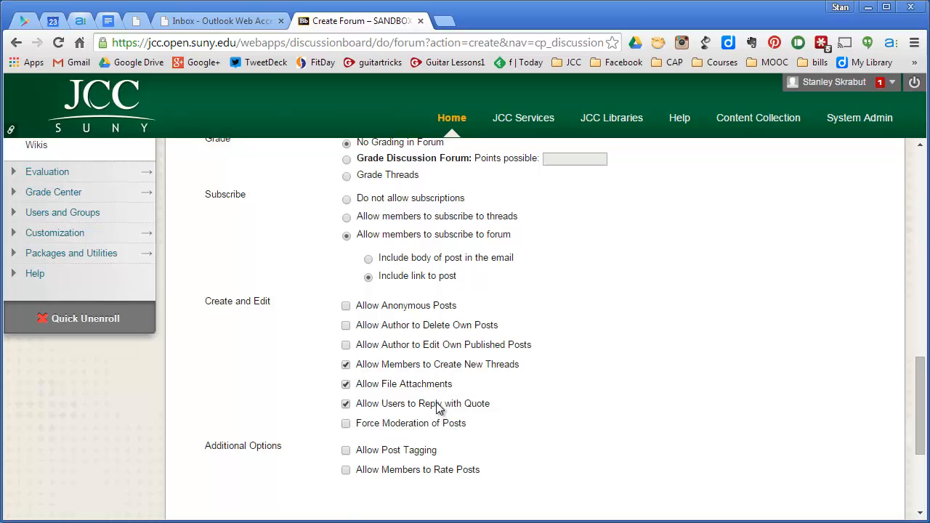
{"action": "scroll", "coordinate": [417, 484], "scroll_direction": "down", "scroll_amount": 1}
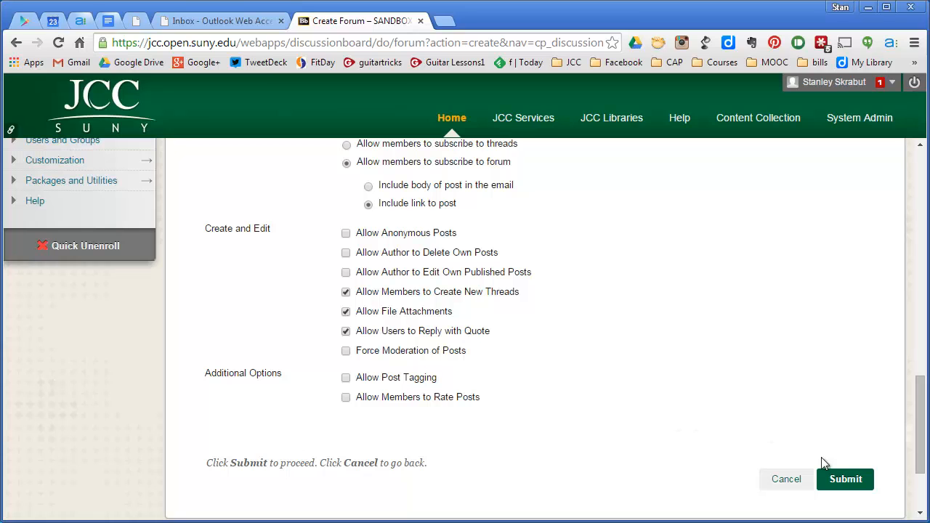
{"action": "left_click", "coordinate": [847, 480]}
Step: Reorder the forums so Unit Safety comes first, followed by Staff Development, then Command Responsibility and Accountability
{"action": "scroll", "coordinate": [409, 318], "scroll_direction": "down", "scroll_amount": 3}
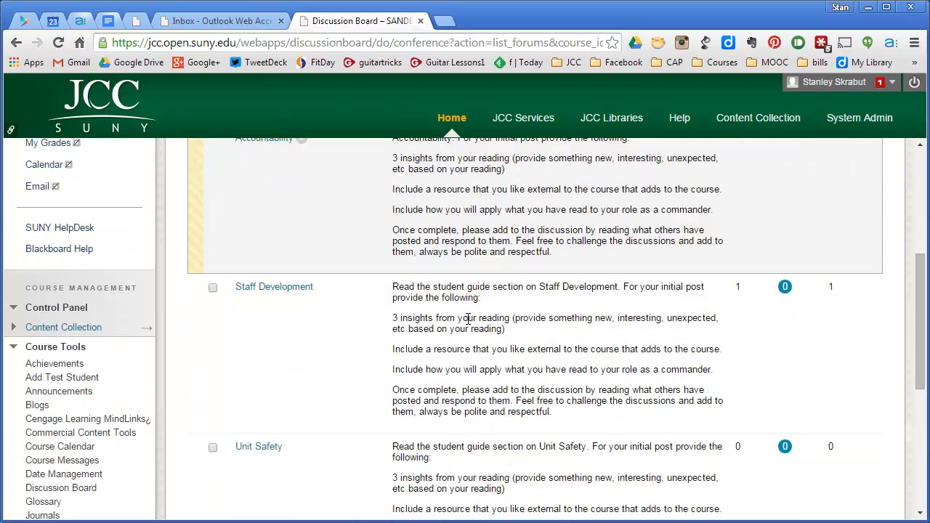
{"action": "scroll", "coordinate": [466, 321], "scroll_direction": "down", "scroll_amount": 1}
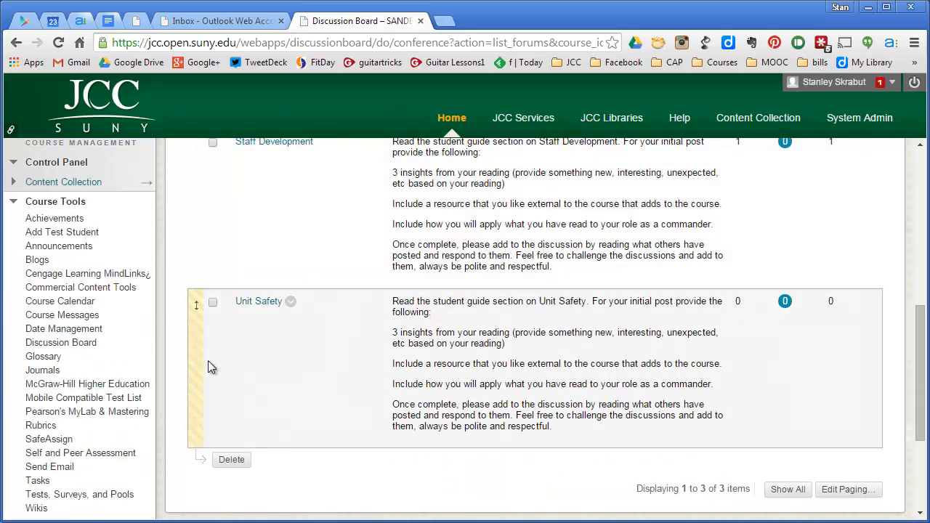
{"action": "scroll", "coordinate": [484, 326], "scroll_direction": "up", "scroll_amount": 3}
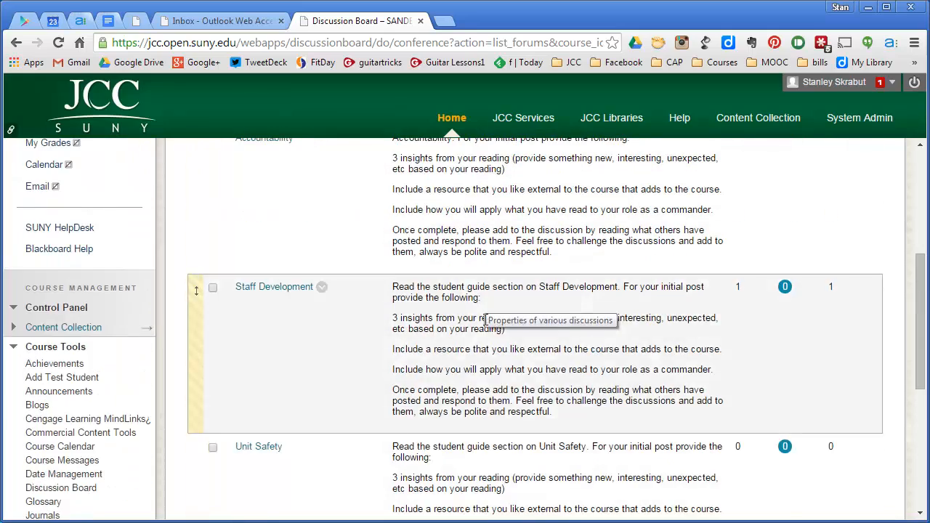
{"action": "scroll", "coordinate": [480, 327], "scroll_direction": "down", "scroll_amount": 5}
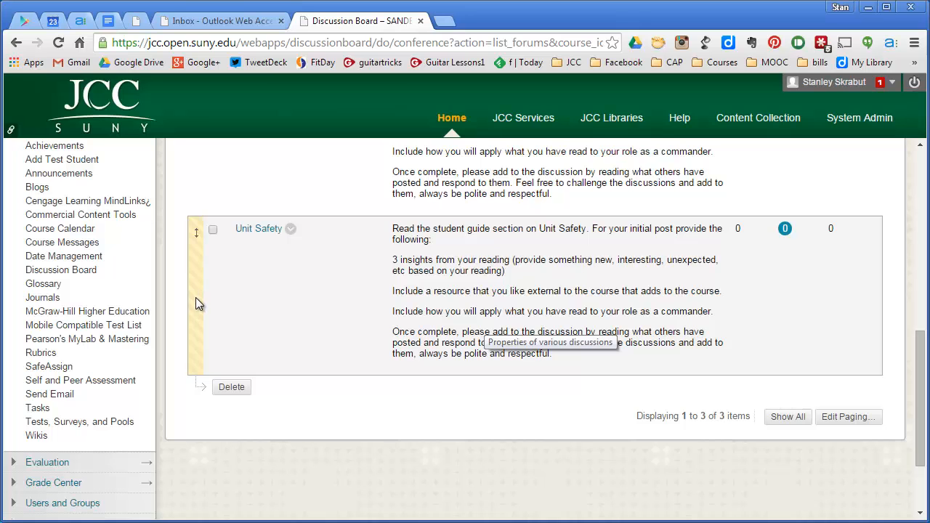
{"action": "left_click_drag", "start_coordinate": [195, 298], "coordinate": [205, 173]}
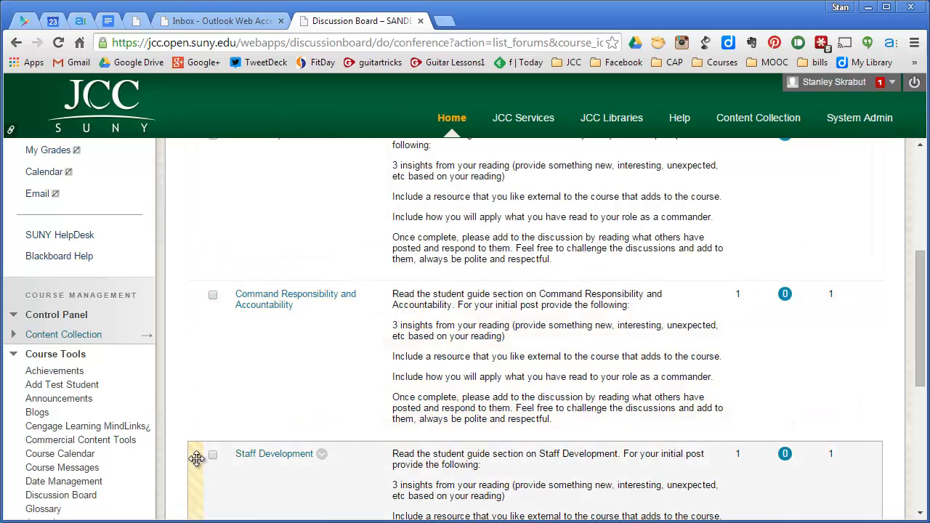
{"action": "left_click_drag", "start_coordinate": [196, 458], "coordinate": [201, 245]}
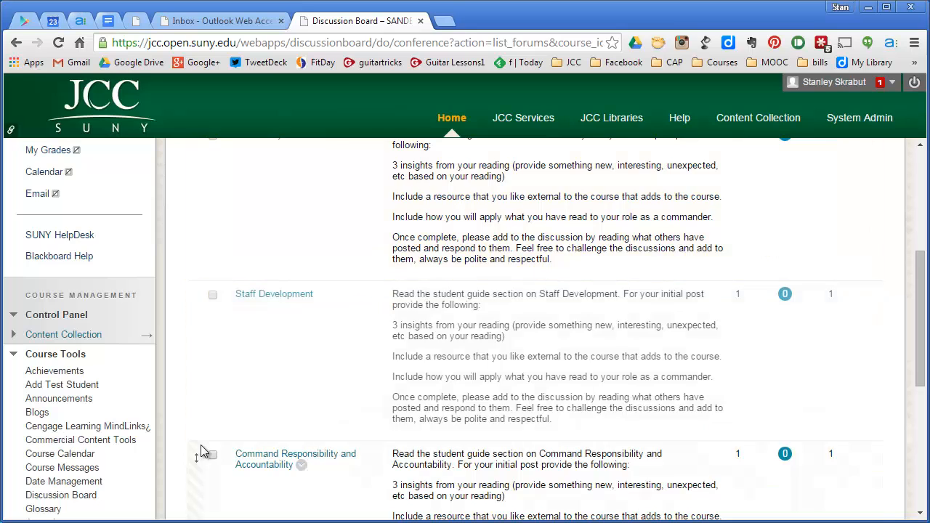
{"action": "scroll", "coordinate": [258, 407], "scroll_direction": "down", "scroll_amount": 2}
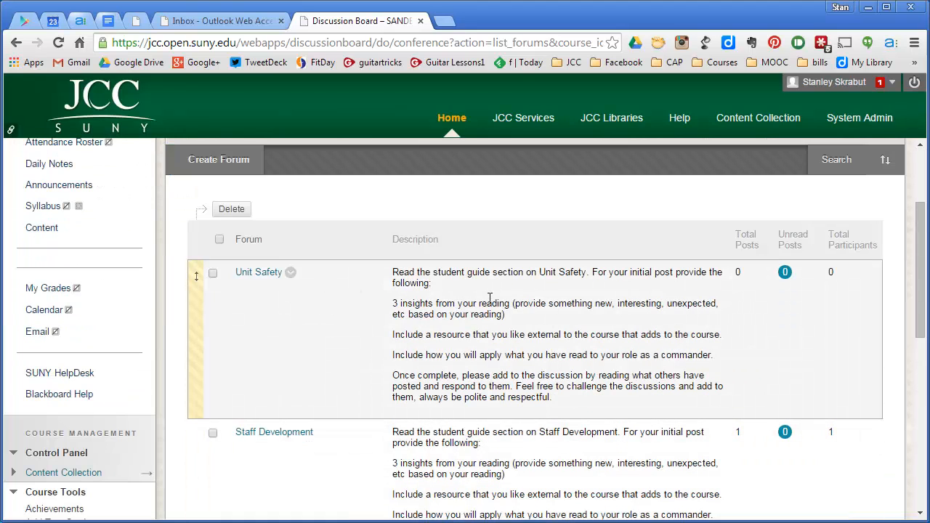
{"action": "scroll", "coordinate": [468, 369], "scroll_direction": "up", "scroll_amount": 2}
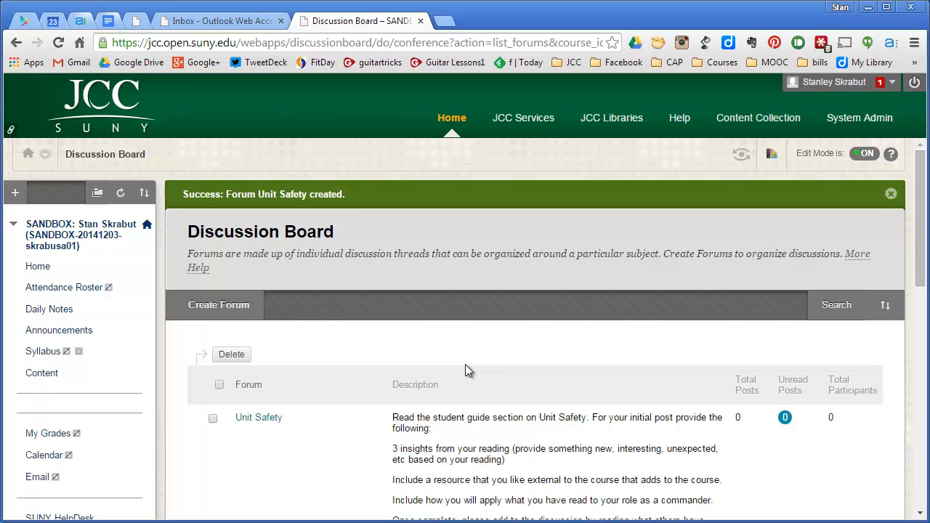
Step: Open the Course Discussions link in the course's Content area and examine the order of the listed forums
{"action": "left_click", "coordinate": [40, 375]}
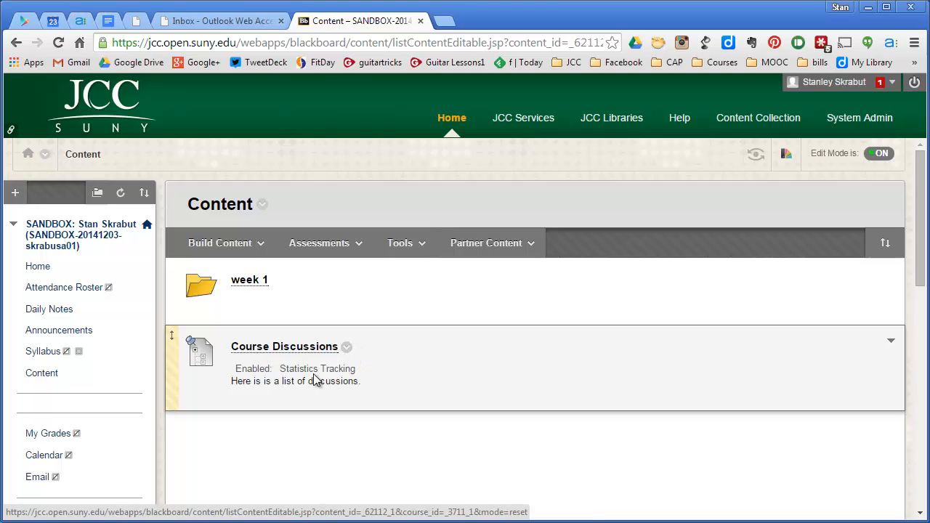
{"action": "left_click", "coordinate": [283, 348]}
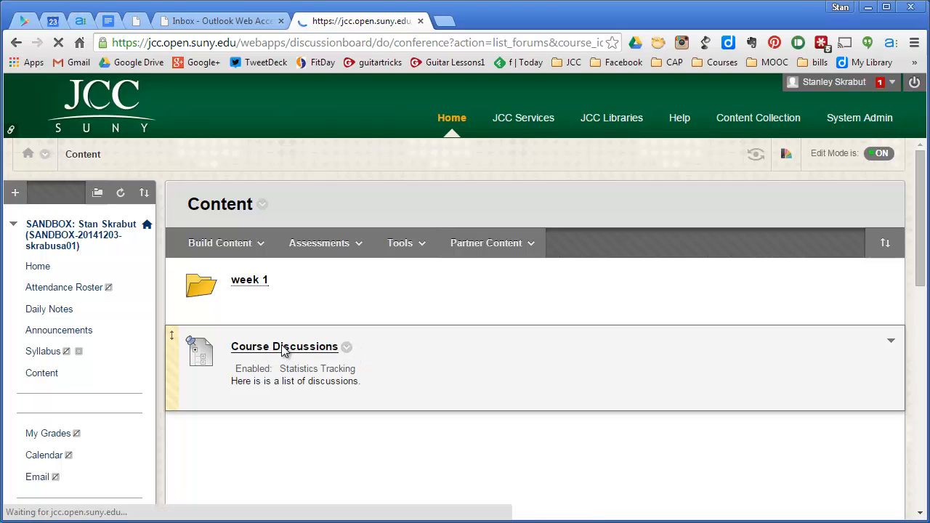
{"action": "scroll", "coordinate": [367, 384], "scroll_direction": "down", "scroll_amount": 2}
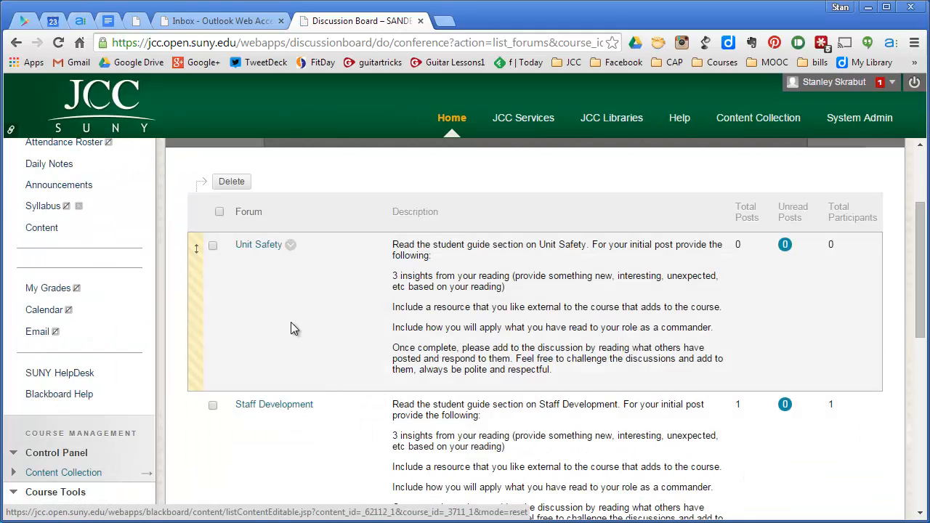
{"action": "scroll", "coordinate": [363, 305], "scroll_direction": "down", "scroll_amount": 3}
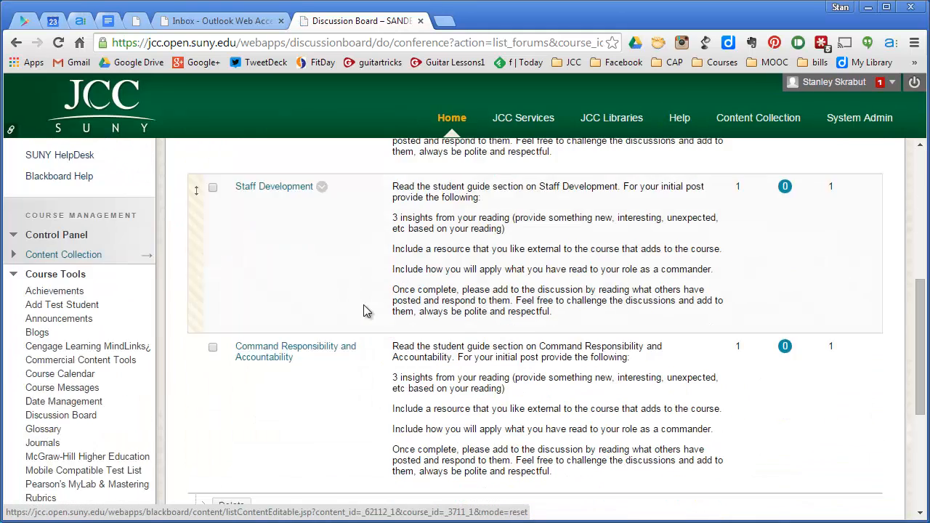
{"action": "scroll", "coordinate": [364, 309], "scroll_direction": "up", "scroll_amount": 3}
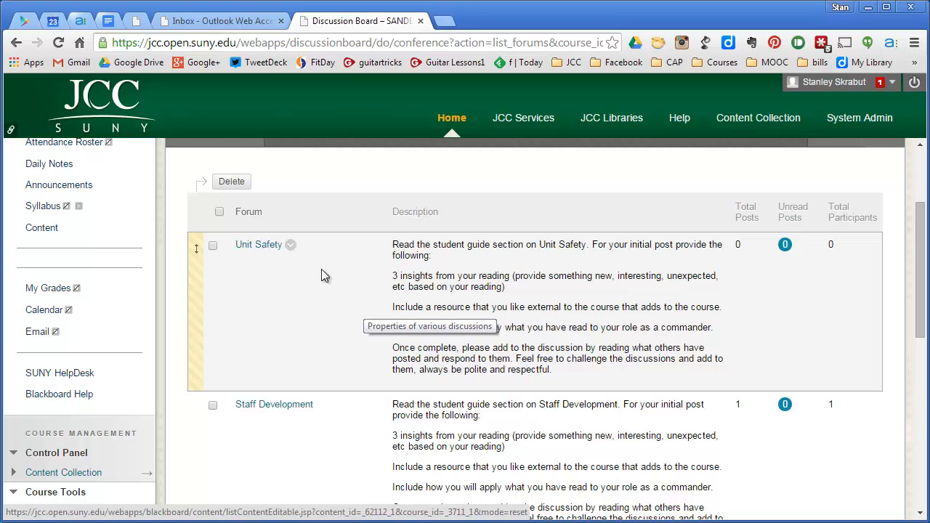
{"action": "scroll", "coordinate": [361, 291], "scroll_direction": "up", "scroll_amount": 1}
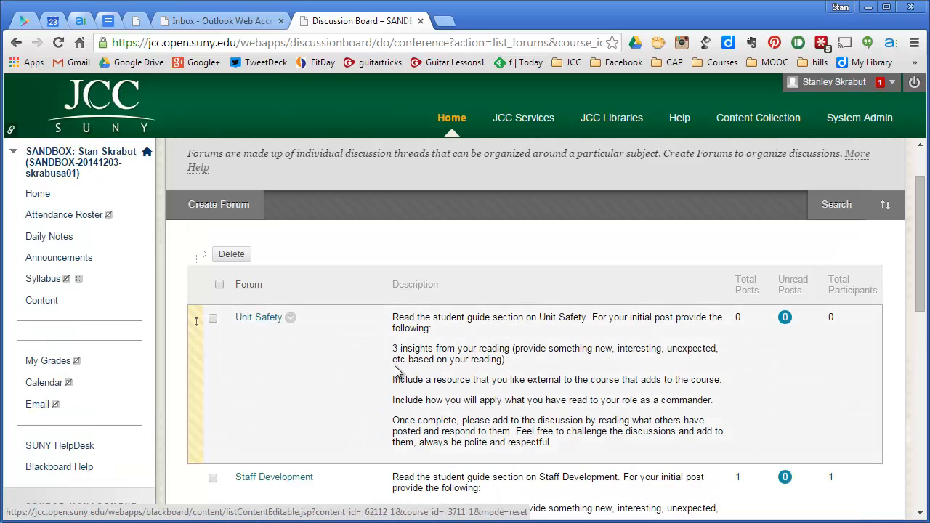
{"action": "scroll", "coordinate": [389, 367], "scroll_direction": "up", "scroll_amount": 1}
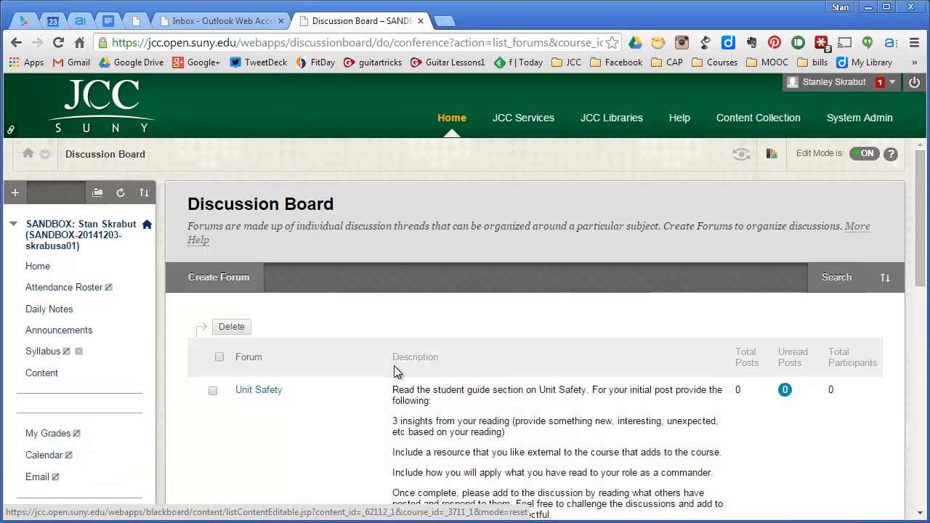
Step: Open the week 1 folder in the course's Content area and start a new Discussion Board link there
{"action": "left_click", "coordinate": [40, 375]}
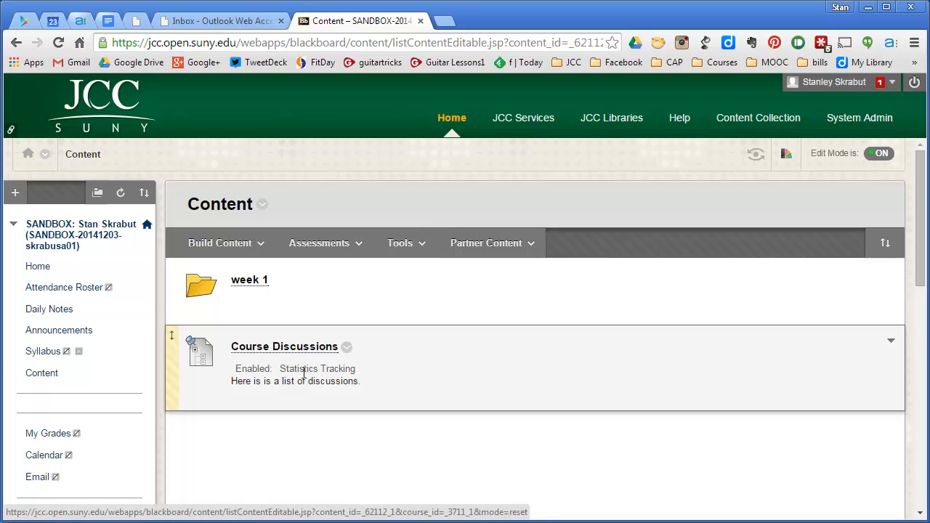
{"action": "left_click", "coordinate": [243, 285]}
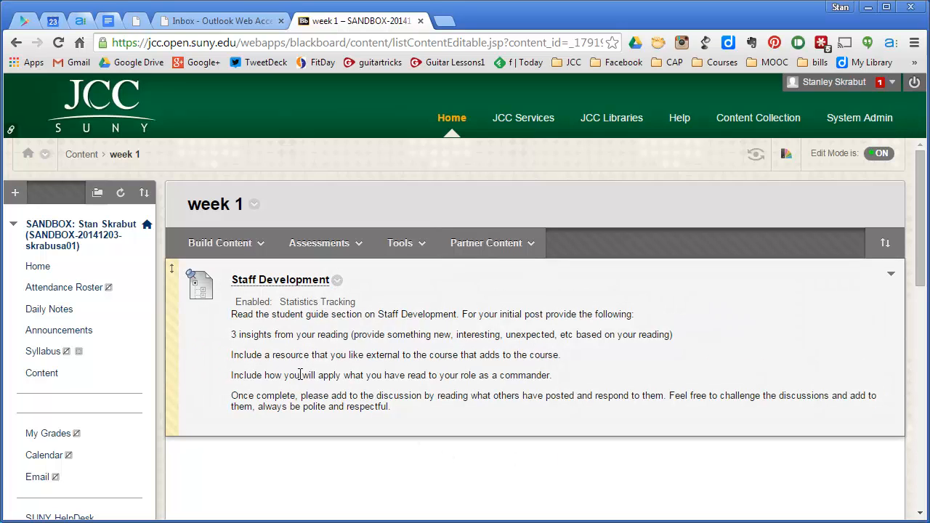
{"action": "left_click", "coordinate": [420, 245]}
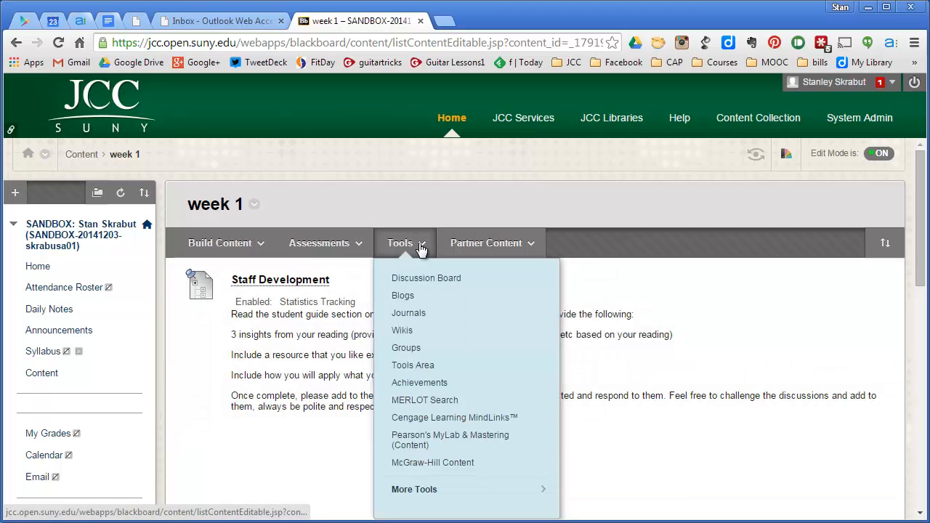
{"action": "left_click", "coordinate": [417, 282]}
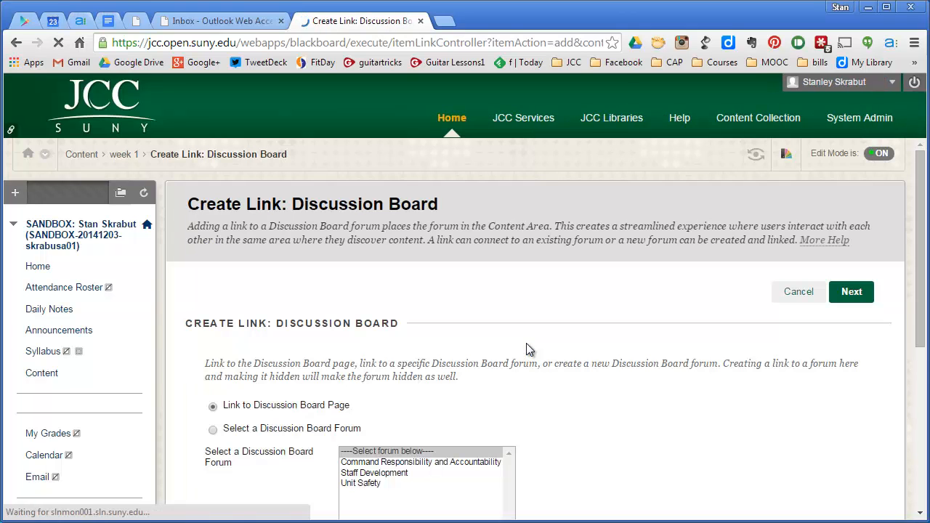
Step: Point the link at the existing Unit Safety discussion board forum and continue to the link information
{"action": "scroll", "coordinate": [524, 348], "scroll_direction": "down", "scroll_amount": 2}
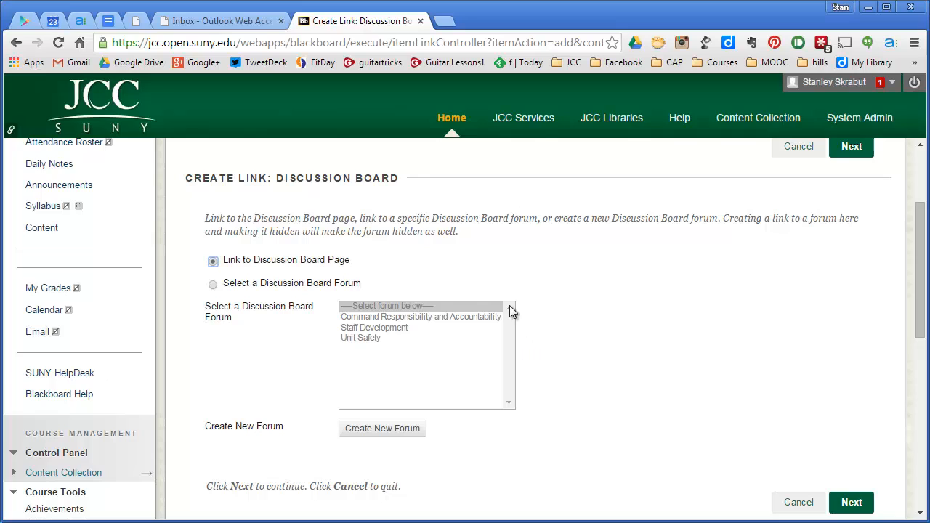
{"action": "left_click", "coordinate": [214, 287]}
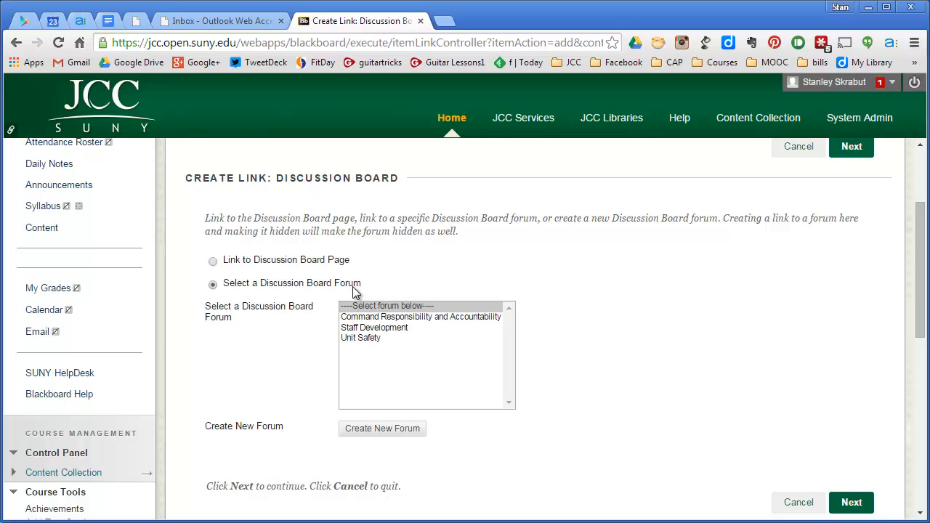
{"action": "left_click", "coordinate": [361, 339]}
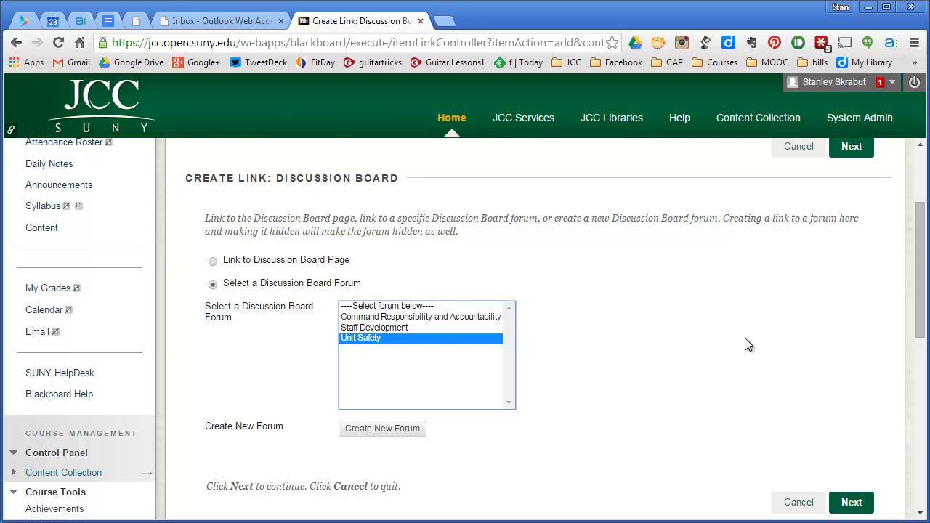
{"action": "left_click", "coordinate": [847, 501]}
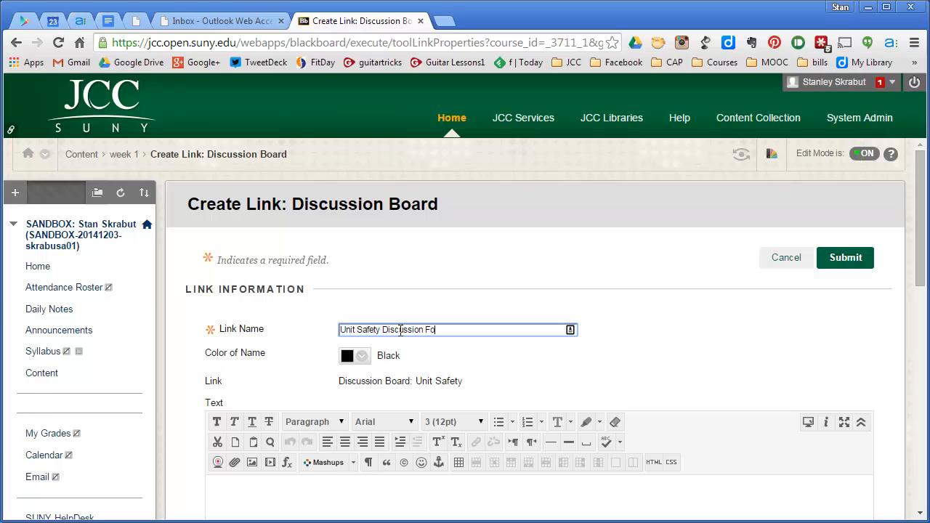
Step: Name the link Unit Safety Discussion Forum and insert the full Unit Safety reading and posting instructions as its text
{"action": "type", "text": "m"}
{"action": "scroll", "coordinate": [408, 350], "scroll_direction": "down", "scroll_amount": 2}
{"action": "left_click", "coordinate": [340, 355]}
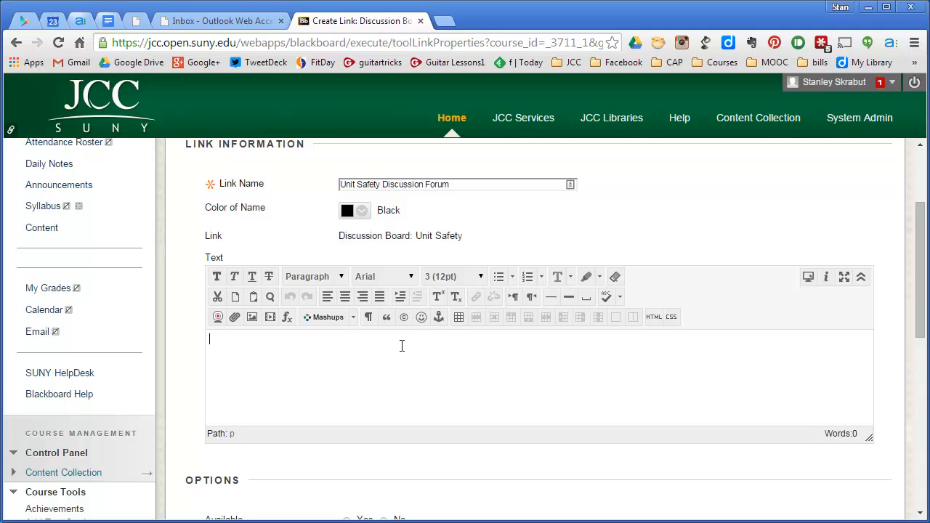
{"action": "type", "text": "Read the student guide section on Unit Safety. For your initial post provide the following: 3 insights from your reading (provide something new, interesting, unexpected, etc based on your reading) Include a resource that you like external to the course that adds to the course. Include how you will apply what you have read to your role as a commander. Once complete, please add to the discussion by reading what others have posted and respond to them. Feel free to challenge the discussions and add to them, always be polite and respectful."}
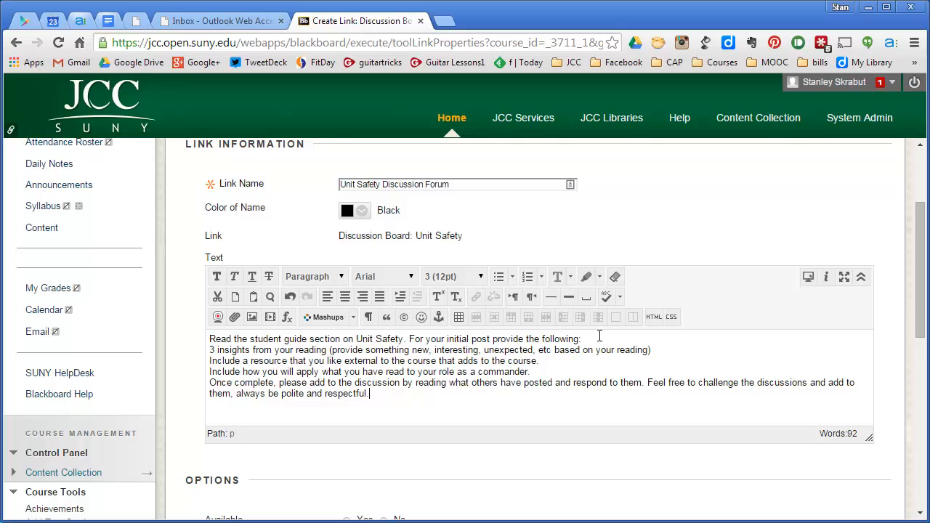
Step: Separate the lines of the link's instructions into paragraphs, restoring the 3 before "insights from your reading"
{"action": "key", "text": "Delete"}
{"action": "key", "text": "Return"}
{"action": "key", "text": "Return"}
{"action": "key", "text": "Delete"}
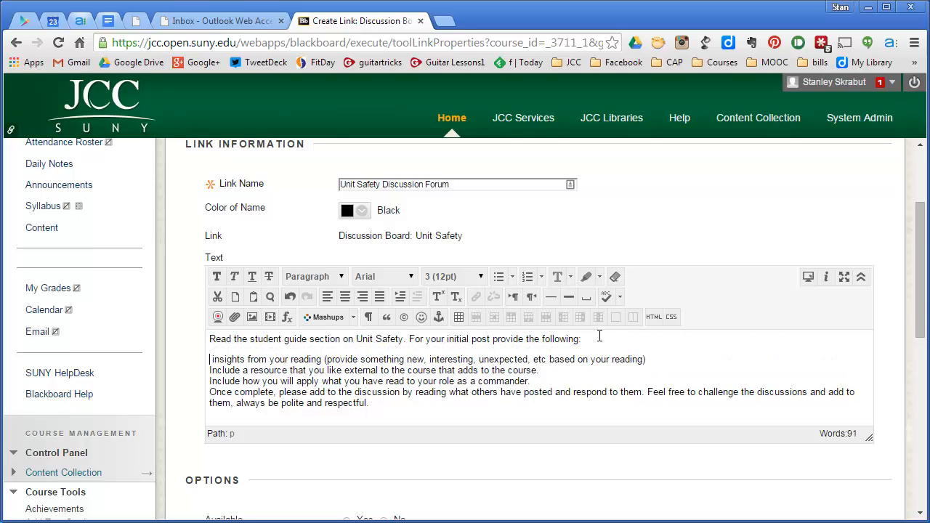
{"action": "key", "text": "ctrl+z"}
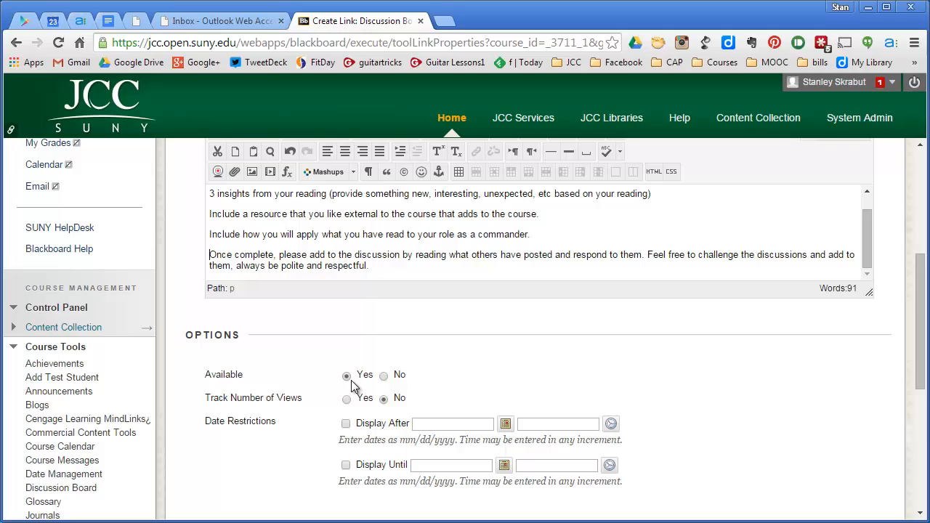
Step: Turn on tracking of the number of views for the link and submit it
{"action": "left_click", "coordinate": [347, 399]}
{"action": "scroll", "coordinate": [759, 401], "scroll_direction": "down", "scroll_amount": 2}
{"action": "left_click", "coordinate": [843, 419]}
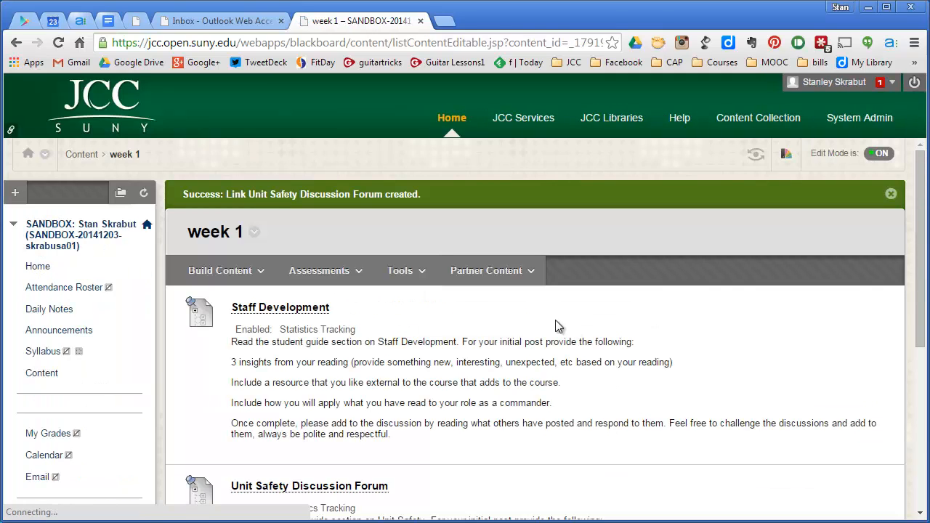
Step: Open the Unit Safety Discussion Forum link in week 1 and start a new thread in the forum
{"action": "scroll", "coordinate": [540, 359], "scroll_direction": "down", "scroll_amount": 3}
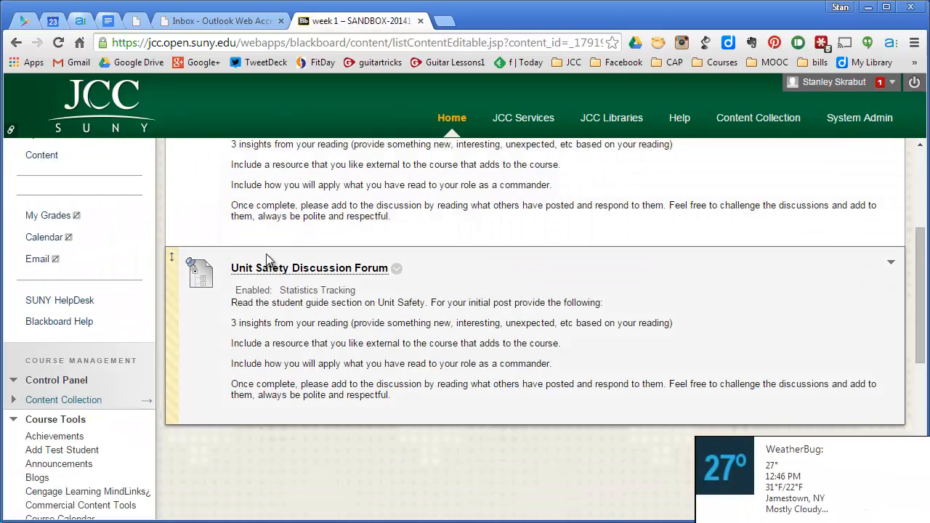
{"action": "left_click", "coordinate": [350, 269]}
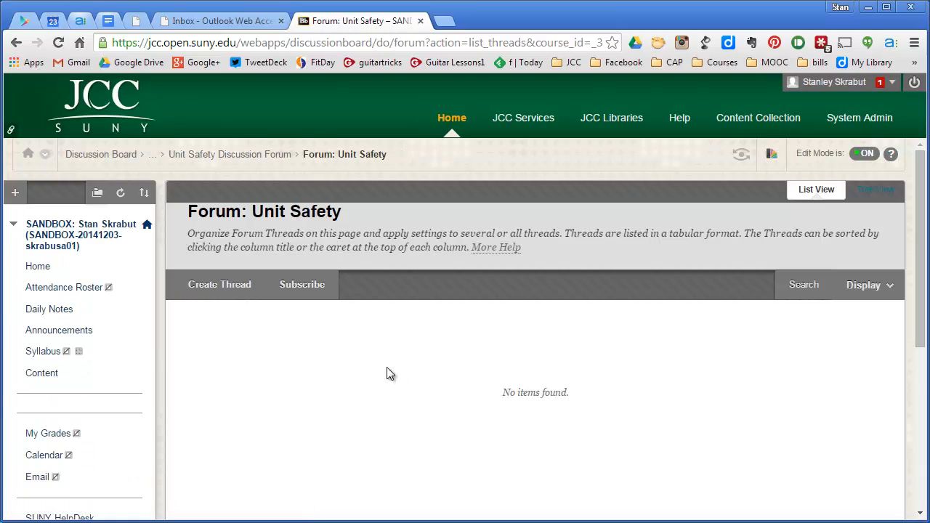
{"action": "scroll", "coordinate": [388, 373], "scroll_direction": "down", "scroll_amount": 1}
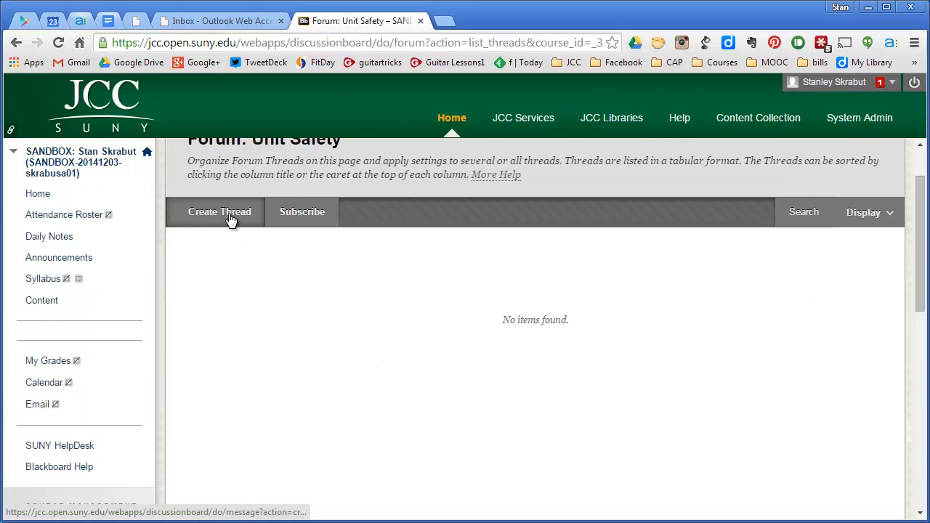
{"action": "left_click", "coordinate": [230, 218]}
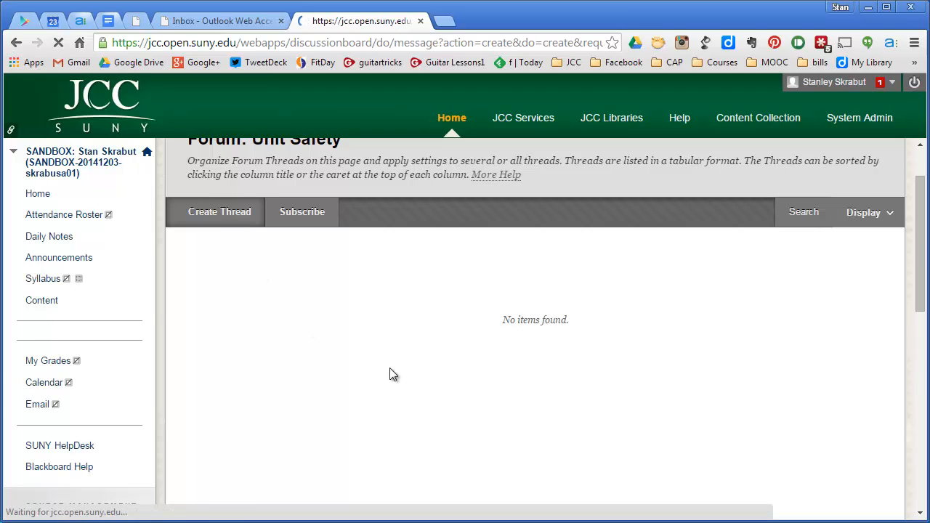
{"action": "scroll", "coordinate": [396, 374], "scroll_direction": "down", "scroll_amount": 3}
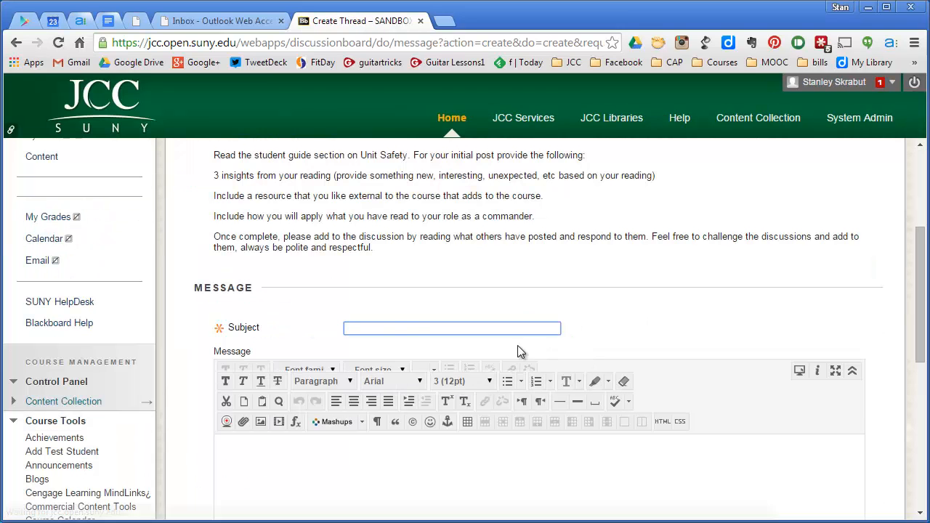
Step: Submit the thread with the subject "My unit safety thread" and the message "Here is input for unit safety."
{"action": "left_click", "coordinate": [393, 326]}
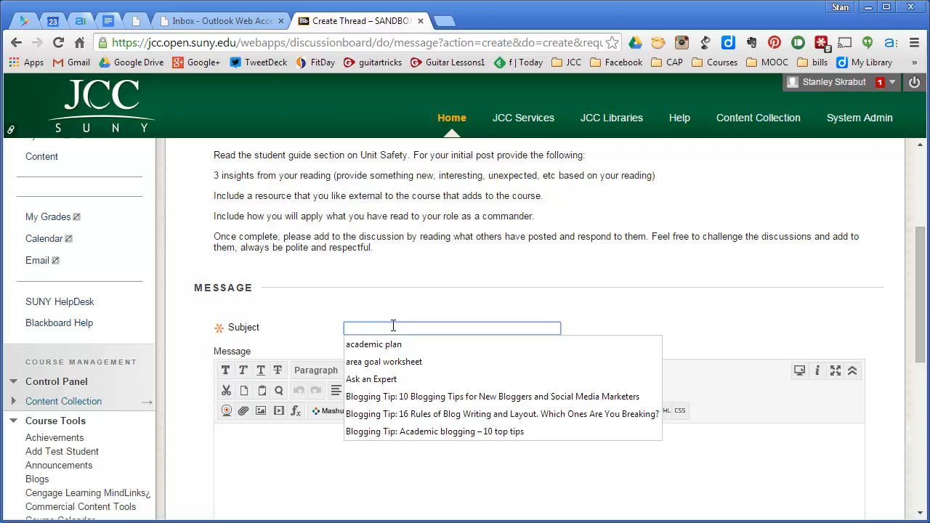
{"action": "type", "text": "My unit safety thread"}
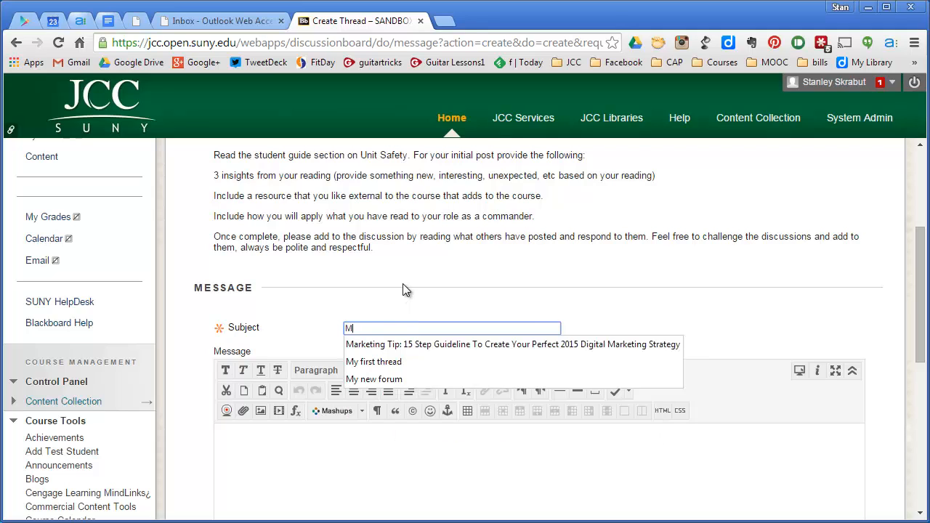
{"action": "left_click", "coordinate": [331, 453]}
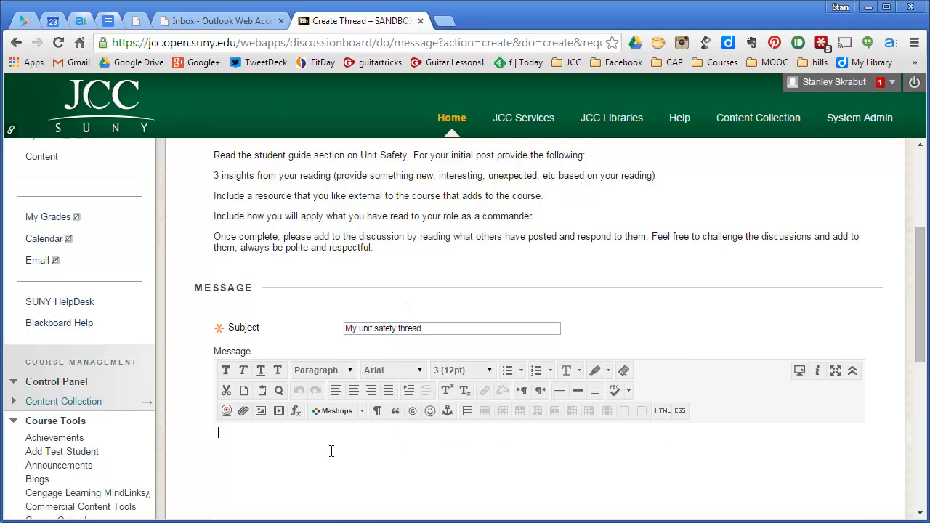
{"action": "type", "text": "Here is input for unit safety."}
{"action": "scroll", "coordinate": [331, 451], "scroll_direction": "down", "scroll_amount": 3}
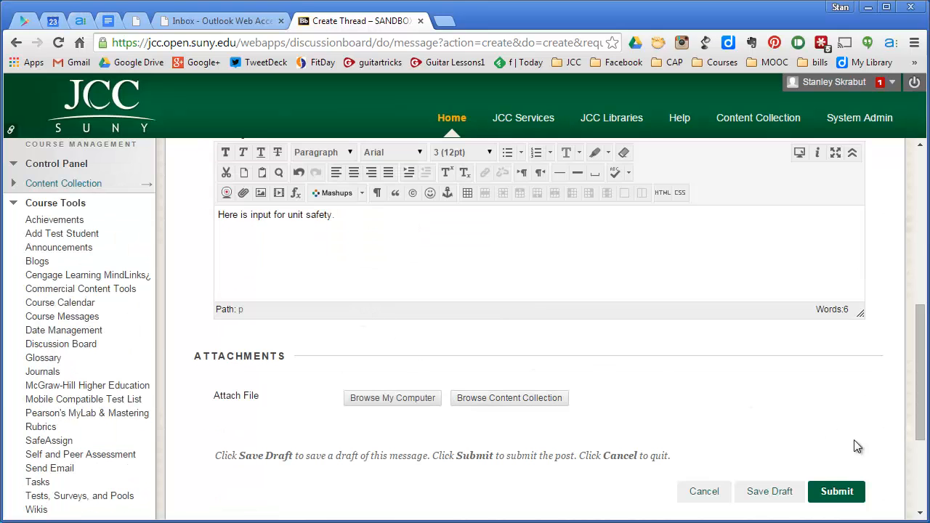
{"action": "left_click", "coordinate": [837, 492]}
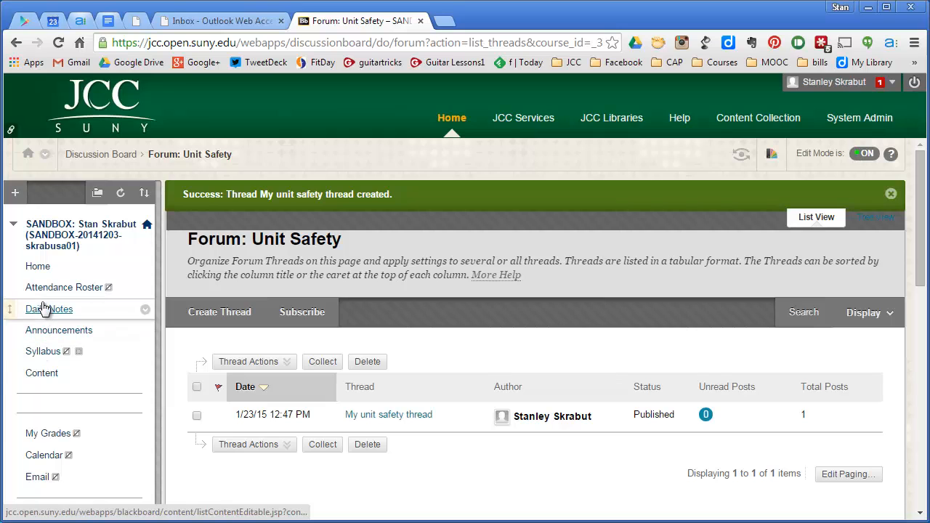
Step: Reopen the Unit Safety Discussion Forum link from the week 1 content folder and check its thread list
{"action": "left_click", "coordinate": [41, 373]}
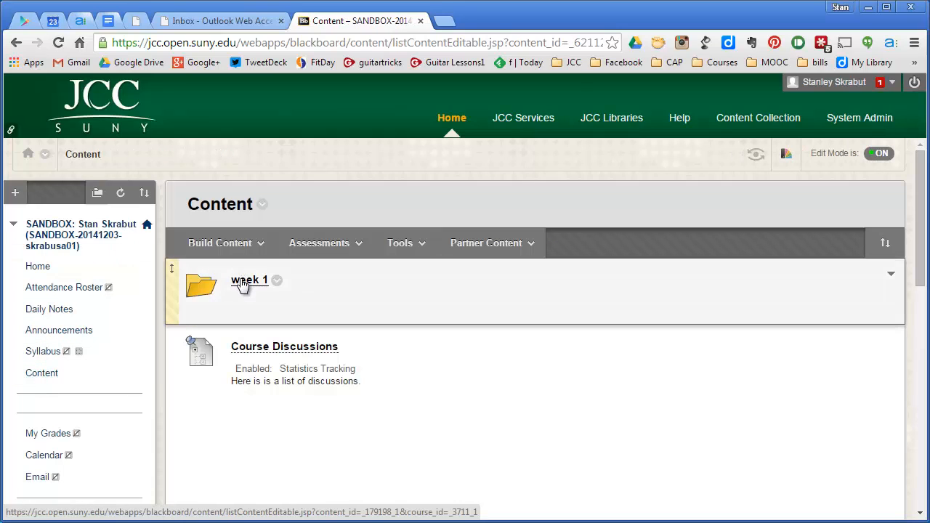
{"action": "left_click", "coordinate": [244, 283]}
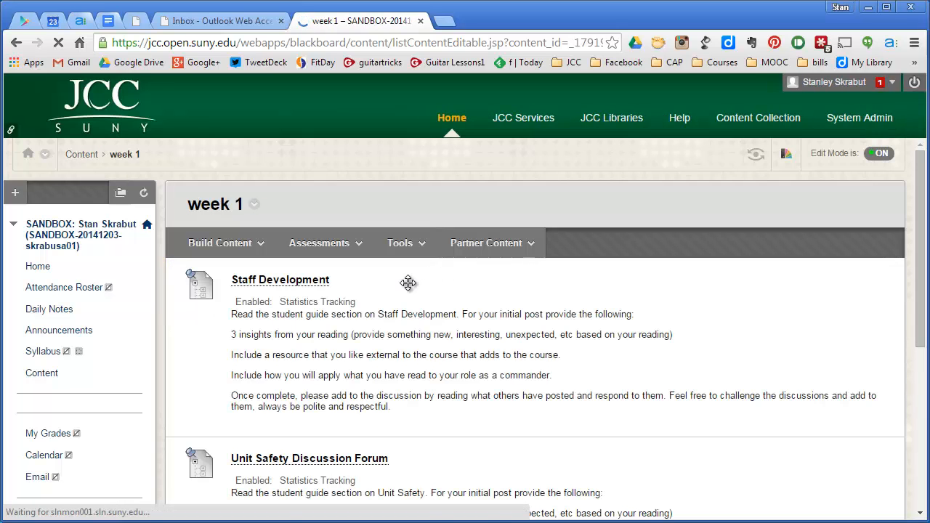
{"action": "scroll", "coordinate": [278, 222], "scroll_direction": "down", "scroll_amount": 3}
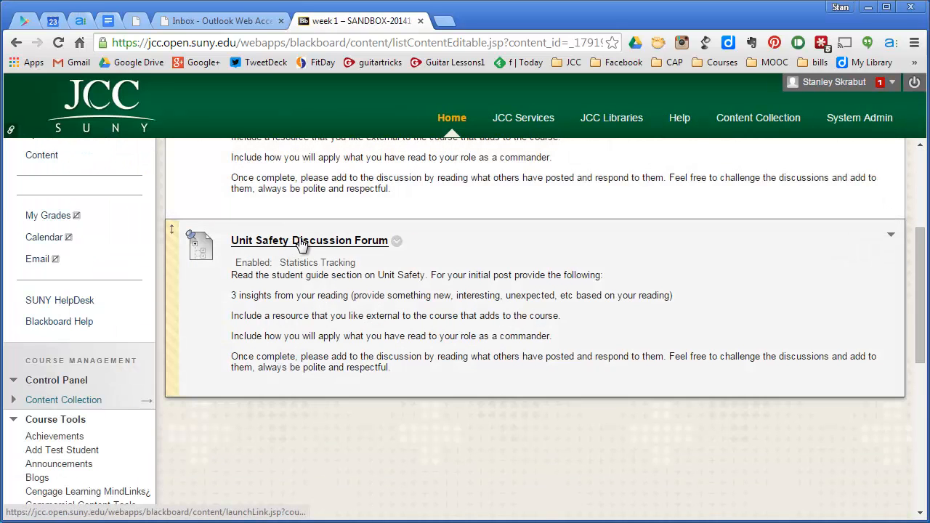
{"action": "left_click", "coordinate": [304, 244]}
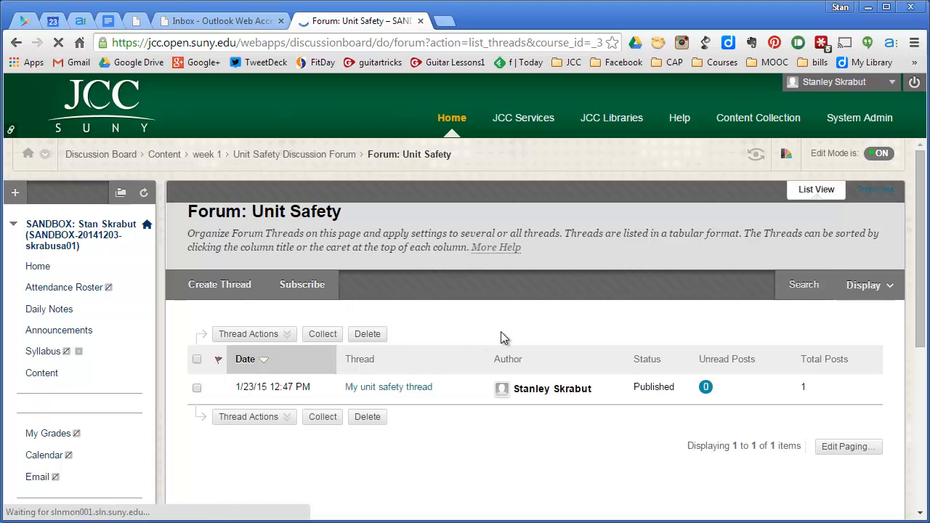
Step: Open the Course Discussions link in the Content area and check the post counts of the listed forums
{"action": "left_click", "coordinate": [33, 373]}
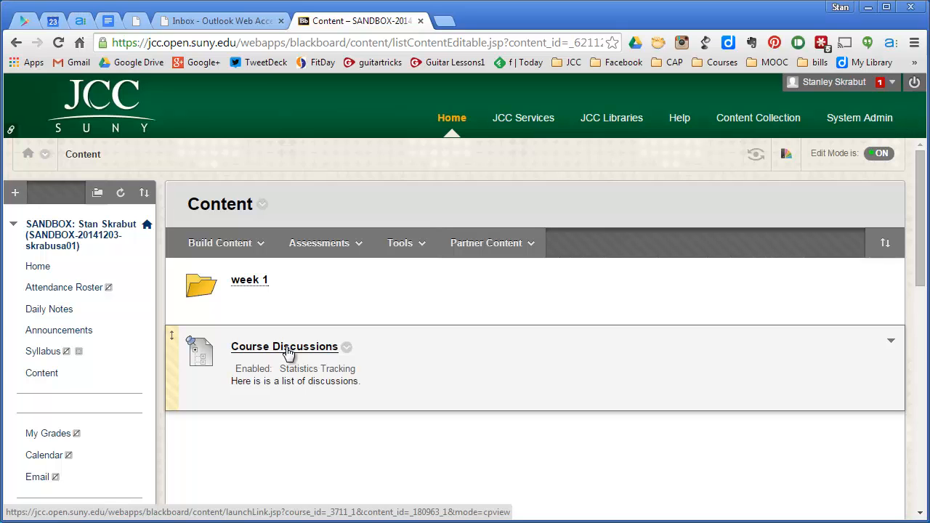
{"action": "left_click", "coordinate": [288, 353]}
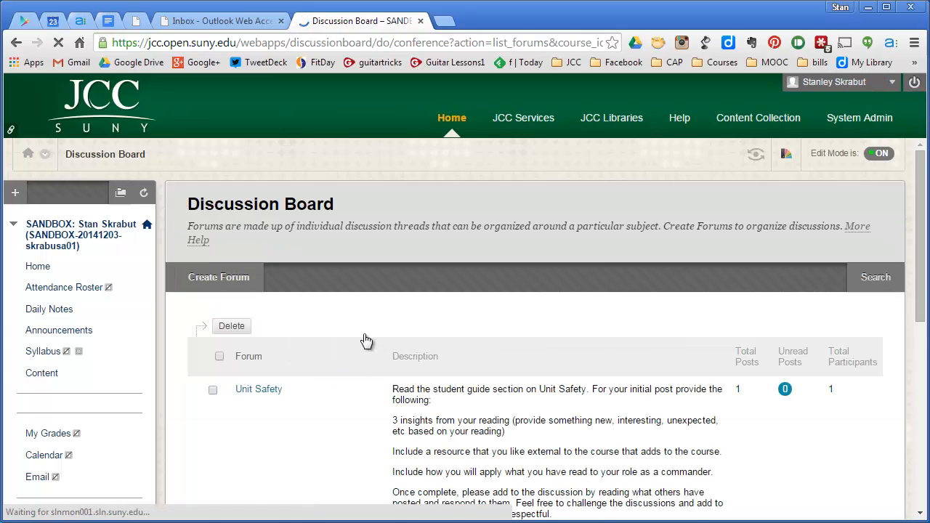
{"action": "scroll", "coordinate": [357, 392], "scroll_direction": "down", "scroll_amount": 1}
{"action": "scroll", "coordinate": [357, 386], "scroll_direction": "down", "scroll_amount": 1}
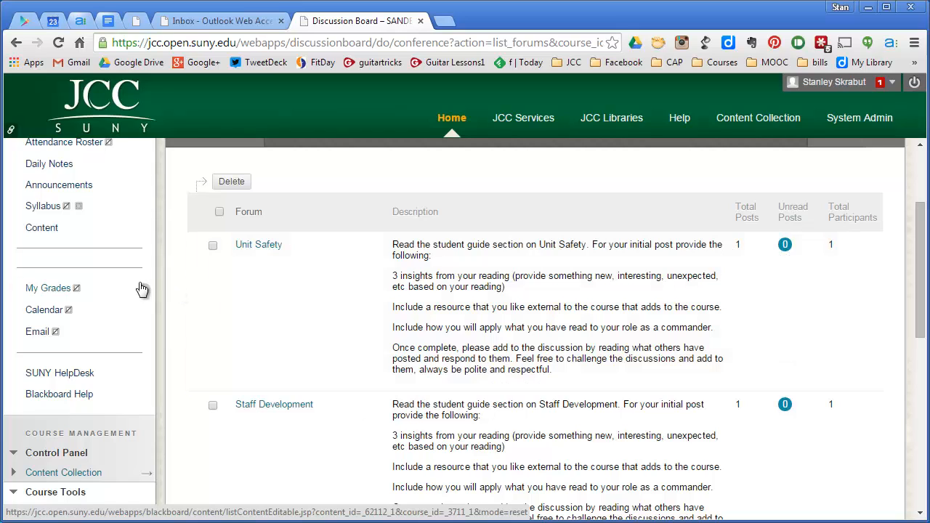
Step: Open the sandbox course's board through the Discussion Board course tool and examine its list of forums
{"action": "scroll", "coordinate": [102, 326], "scroll_direction": "down", "scroll_amount": 6}
{"action": "scroll", "coordinate": [102, 327], "scroll_direction": "up", "scroll_amount": 2}
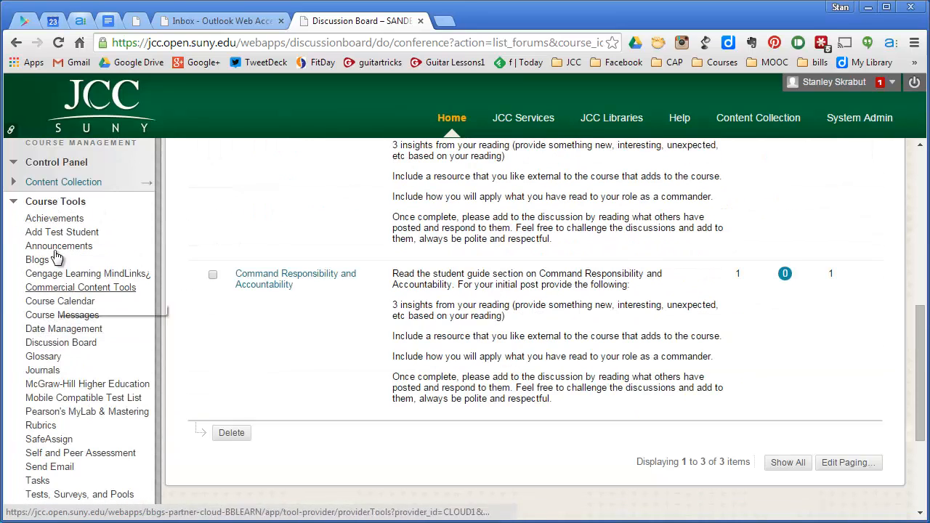
{"action": "left_click", "coordinate": [51, 345]}
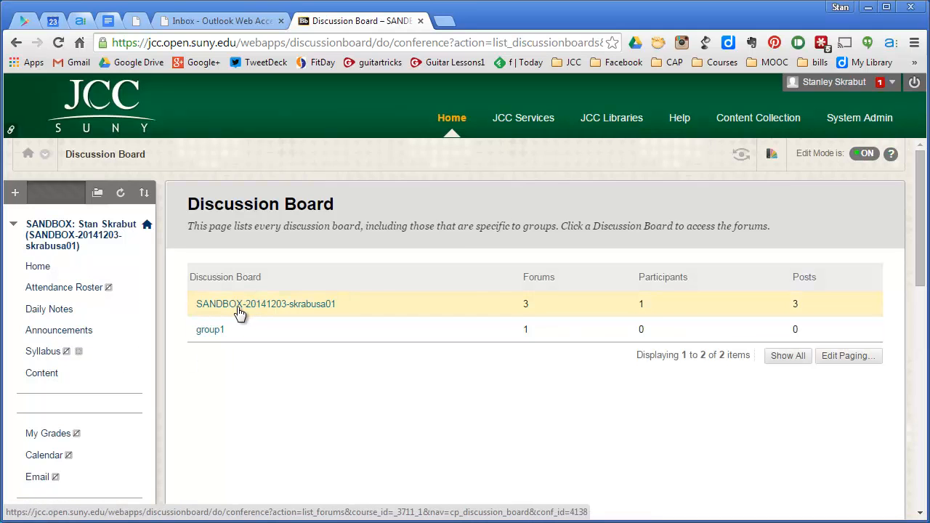
{"action": "left_click", "coordinate": [241, 305]}
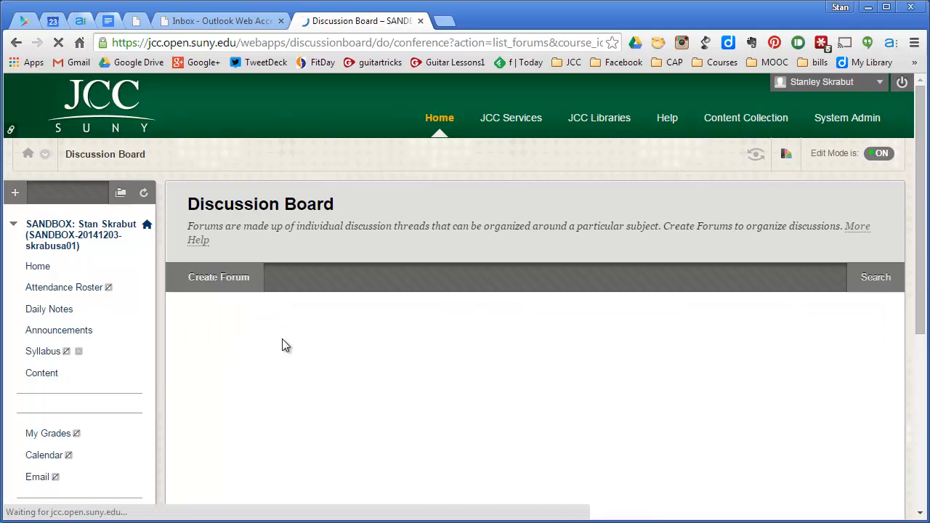
{"action": "scroll", "coordinate": [342, 305], "scroll_direction": "down", "scroll_amount": 1}
{"action": "scroll", "coordinate": [340, 300], "scroll_direction": "down", "scroll_amount": 1}
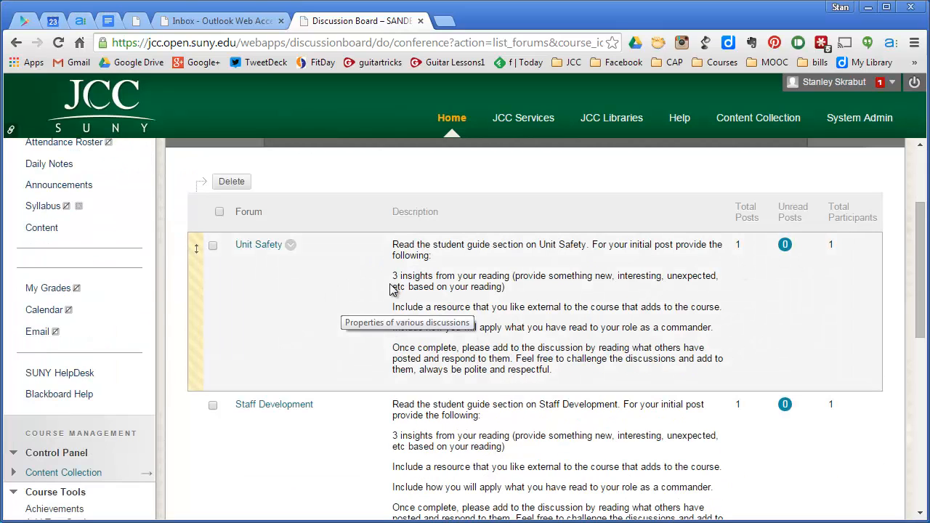
{"action": "scroll", "coordinate": [390, 285], "scroll_direction": "up", "scroll_amount": 2}
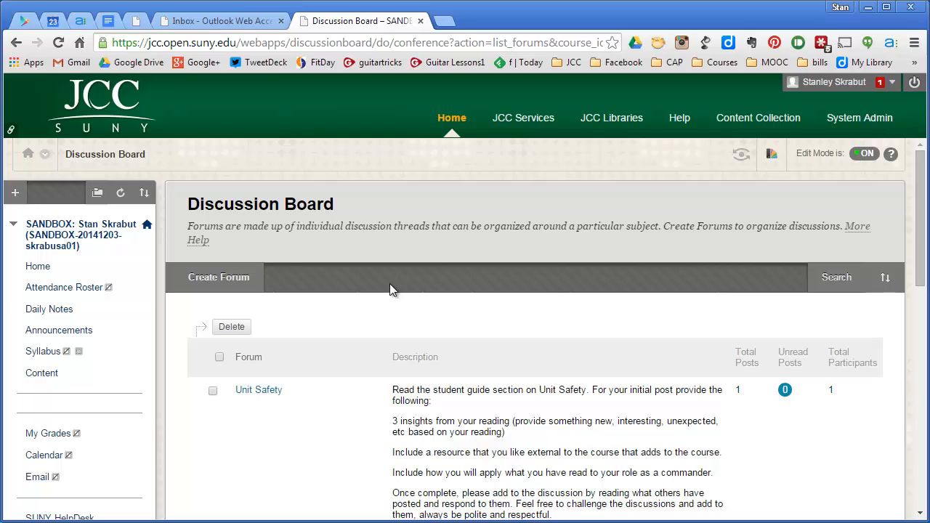